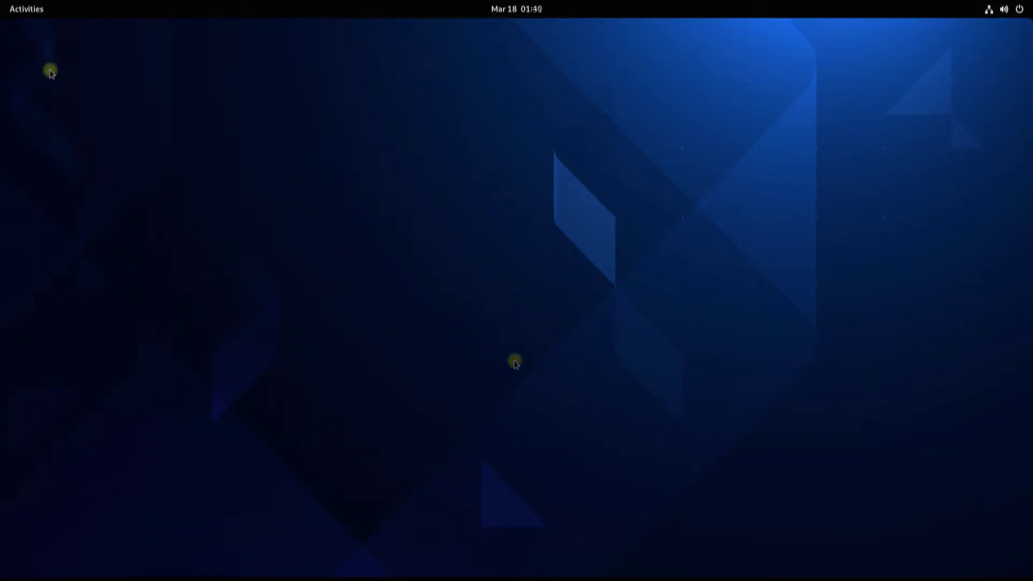
# Step: Launch Terminal from the Activities application grid
pyautogui.click(28, 9)
pyautogui.click(609, 551)
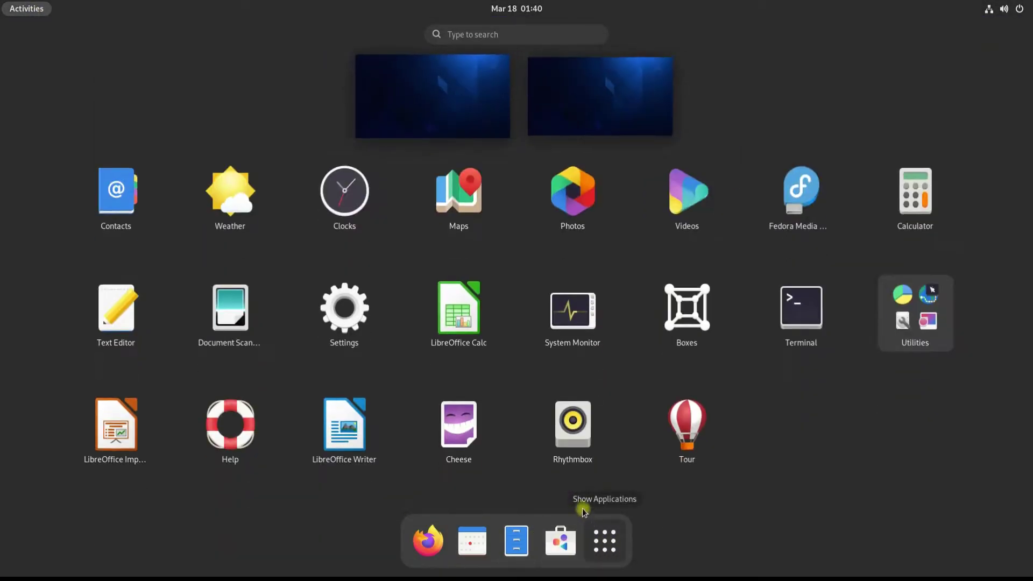
pyautogui.click(800, 309)
pyautogui.write('sud')
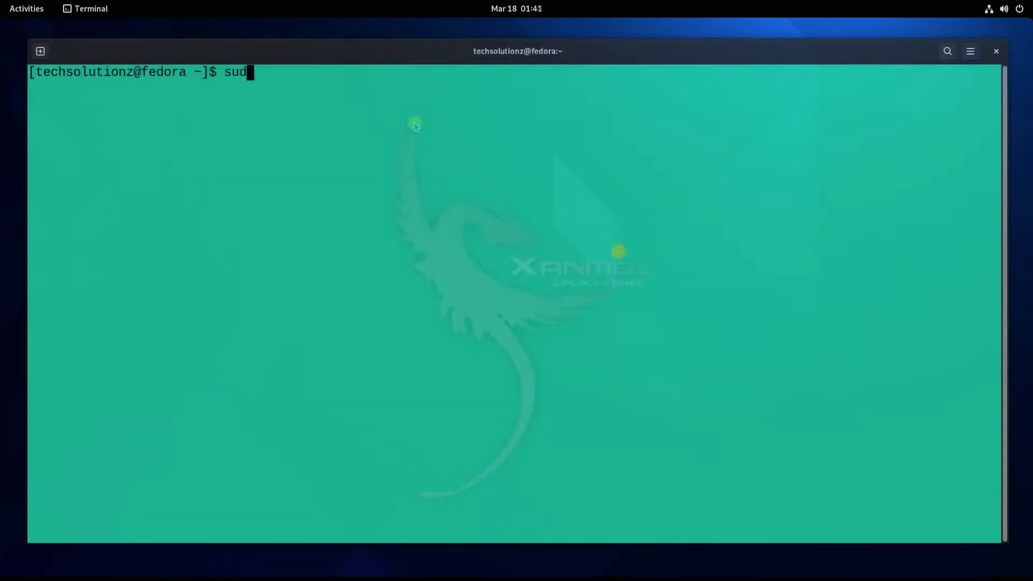
pyautogui.write('o dnf copr enable ')
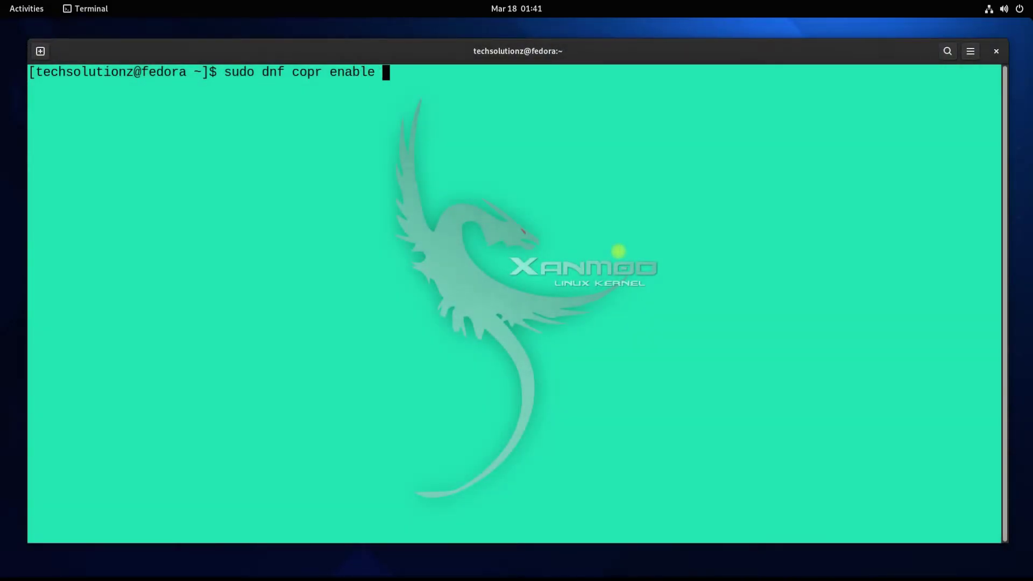
pyautogui.write('rmnscnce/')
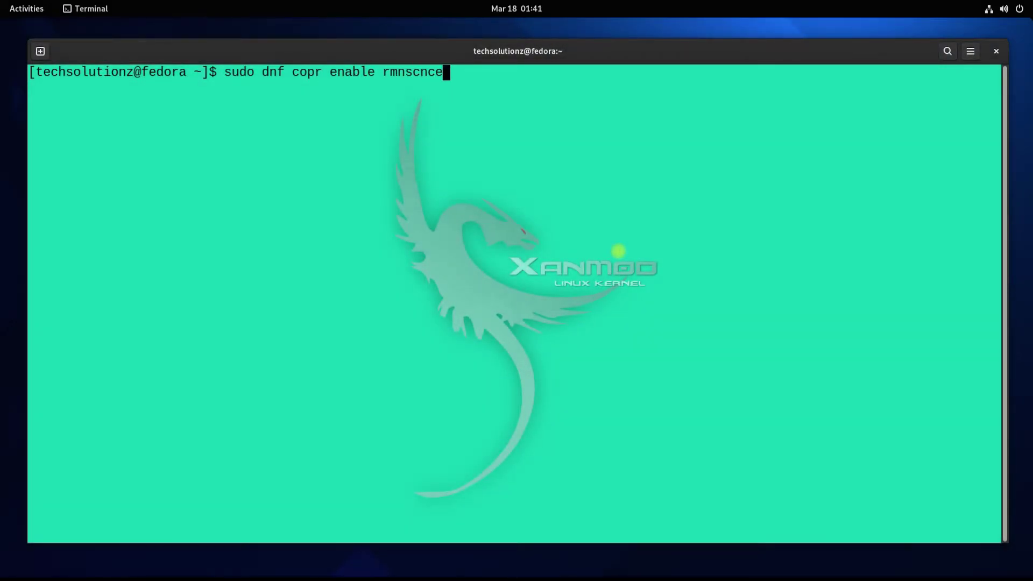
pyautogui.write('kernel')
pyautogui.write('-xanmod')
# Step: Enable the rmnscnce/kernel-xanmod COPR repository with the sudo password and a Y confirmation
pyautogui.press('Return')
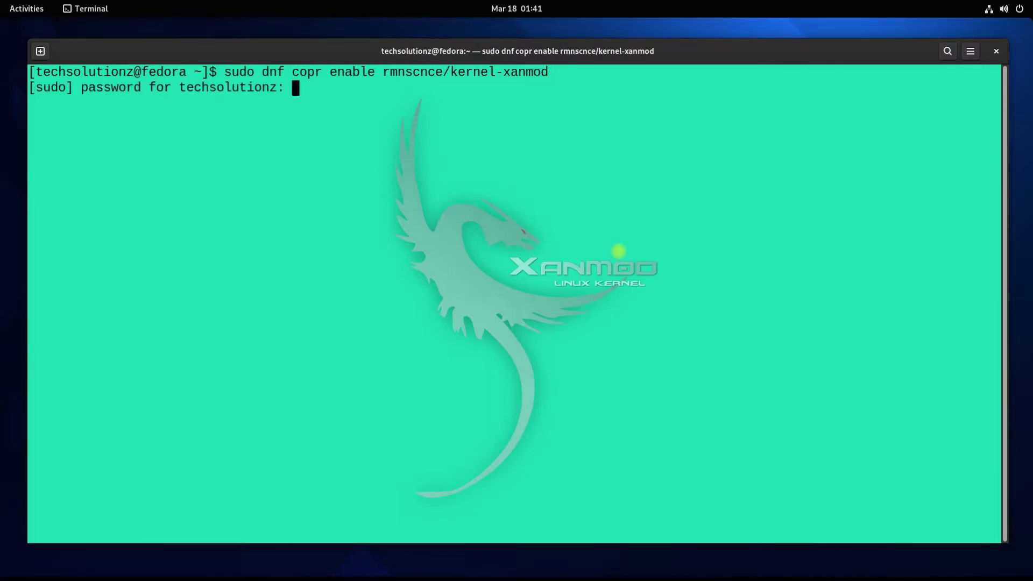
pyautogui.press('Return')
pyautogui.write('Y')
pyautogui.press('Return')
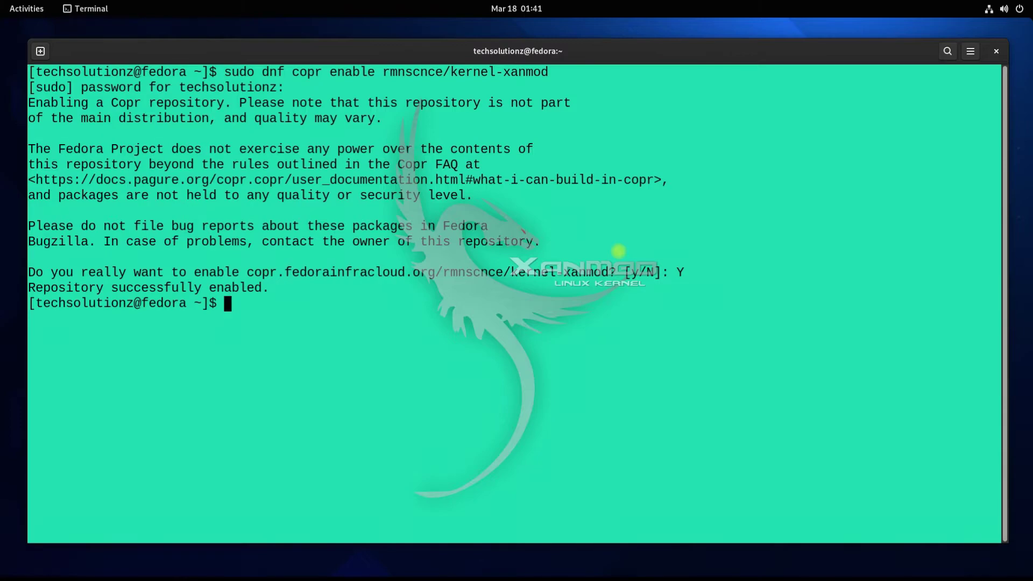
# Step: Clear the screen and install kernel-xanmod-edge with dnf, accepting the 71 M transaction
pyautogui.hotkey('ctrl', 'l')
pyautogui.write('sudo dnf in ke')
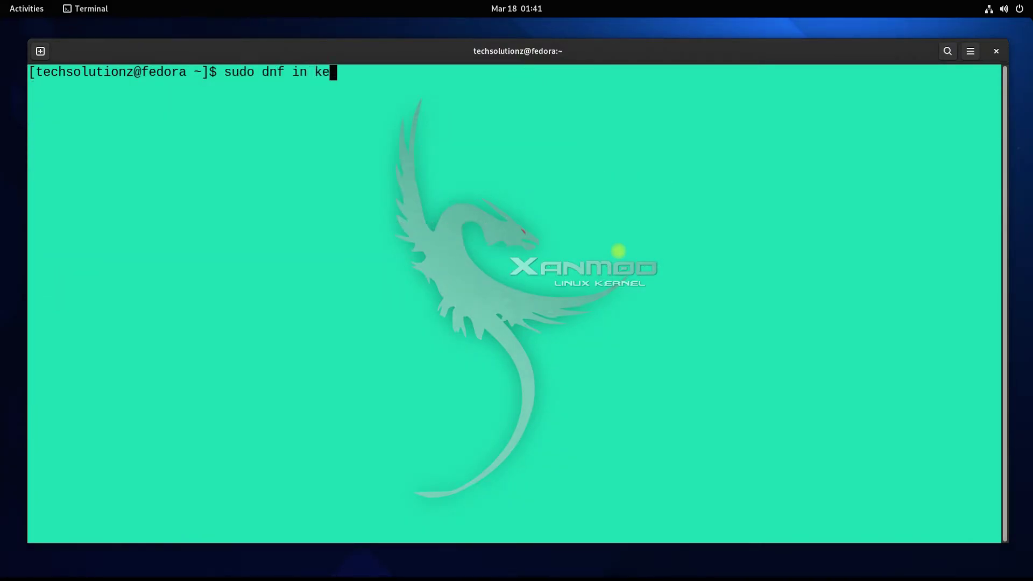
pyautogui.write('rnel-xanmod-edge')
pyautogui.press('Return')
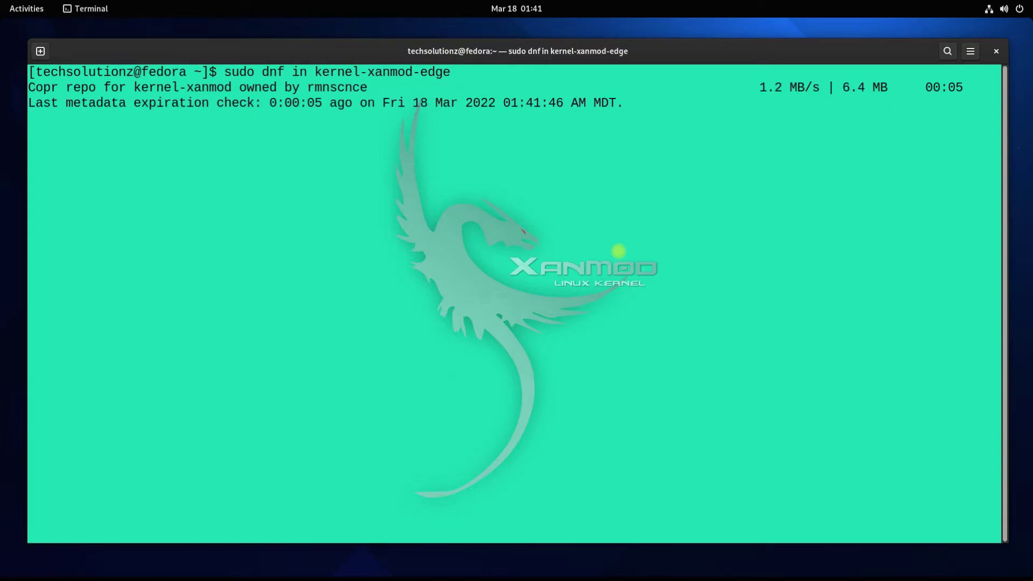
pyautogui.write('Y')
pyautogui.press('Return')
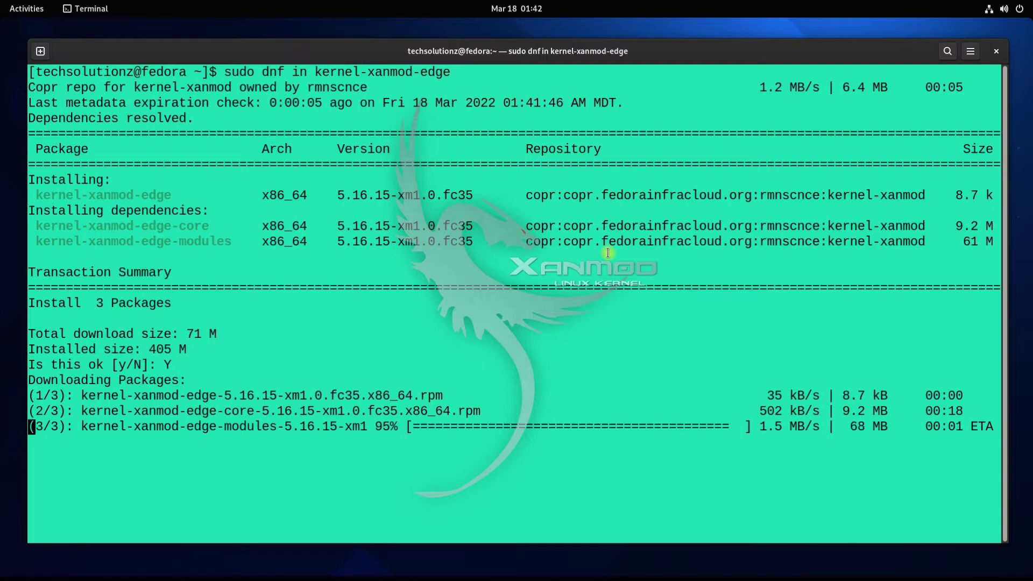
pyautogui.write('Y')
# Step: Accept the repository GPG key so the kernel-xanmod-edge packages finish installing
pyautogui.press('Return')
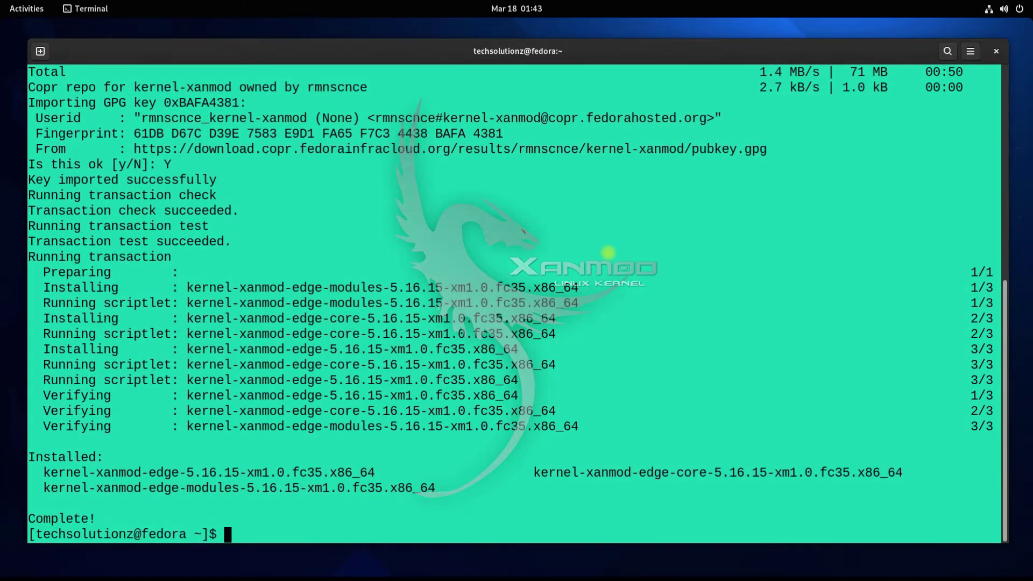
pyautogui.write('sudo reboot')
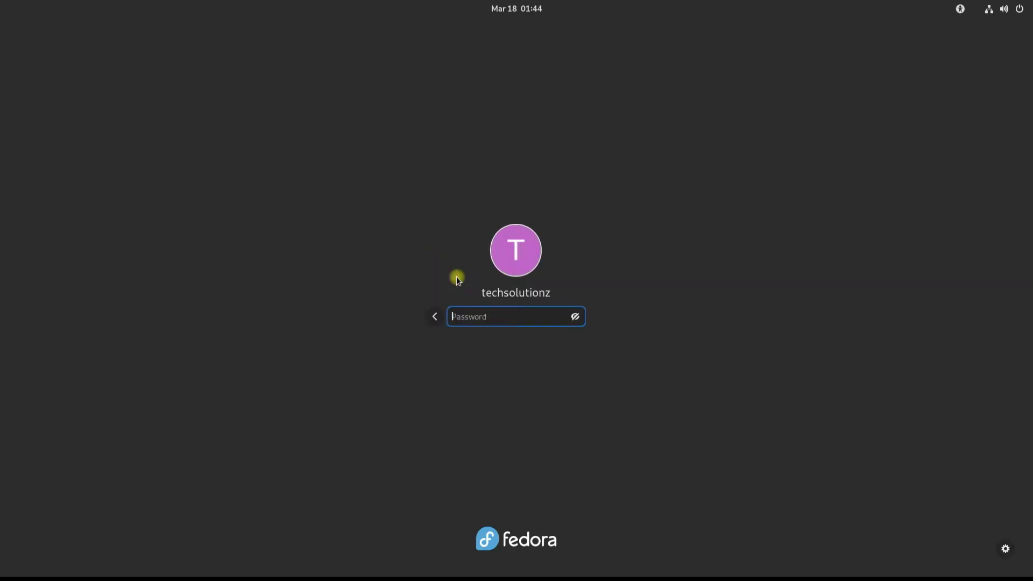
pyautogui.write('••••••')
# Step: Submit the account password on the Fedora login screen
pyautogui.press('Return')
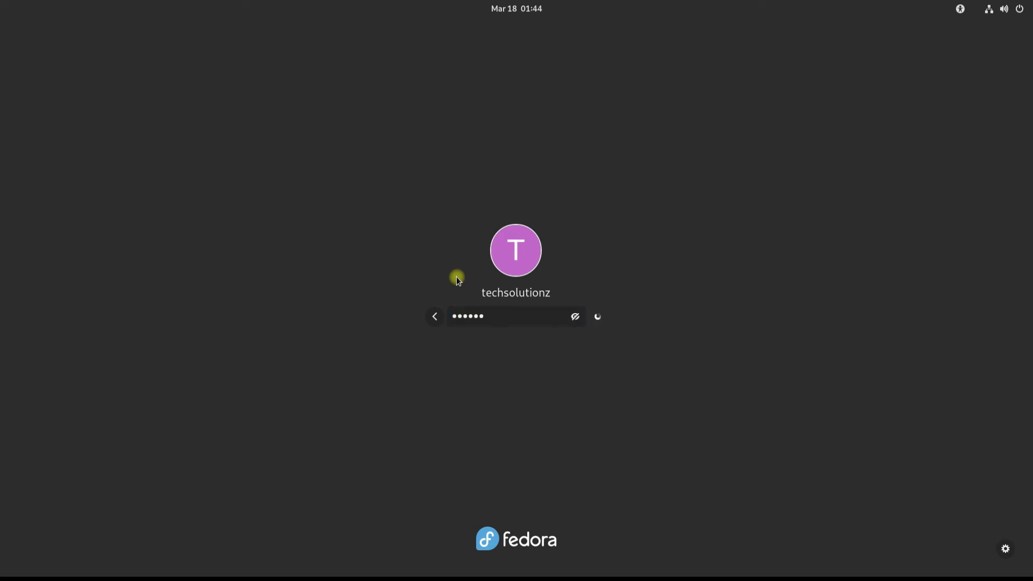